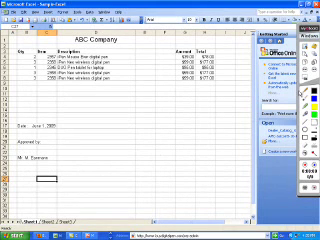
Capture the Approved by and name block in MyEboard and handwrite a signature above the name.
key(Escape)
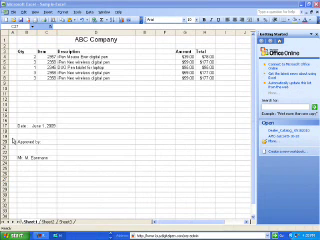
drag(12, 159, 56, 175)
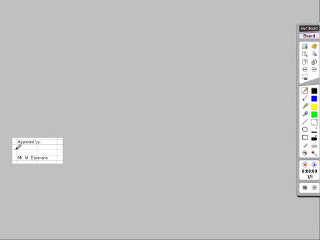
mouse_move(15, 150)
mouse_down()
mouse_move(41, 148)
mouse_move(58, 152)
mouse_up()
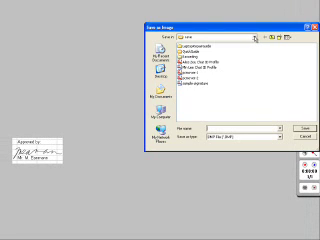
Save the signed snippet as image 'sample-signature' in C:\Downloads\Miscellaneous.
click(255, 37)
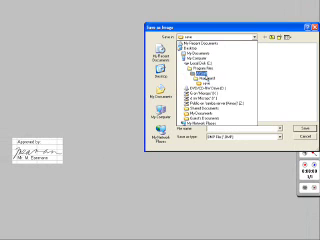
click(203, 62)
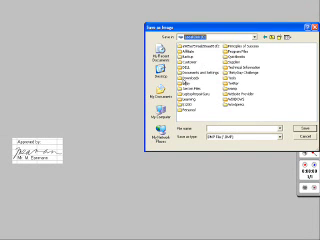
double_click(186, 80)
click(186, 47)
double_click(185, 47)
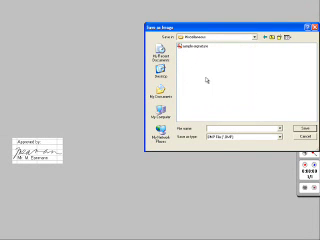
click(196, 47)
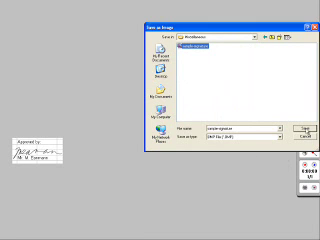
click(305, 128)
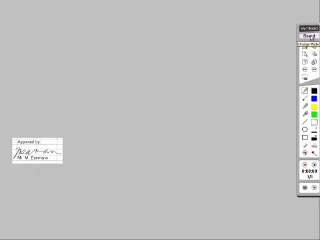
Return from the whiteboard to the spreadsheet and minimize the Excel workbook window.
click(309, 36)
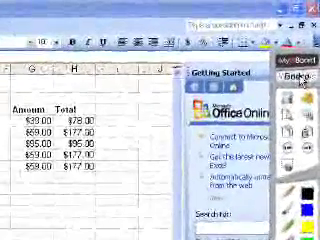
click(298, 77)
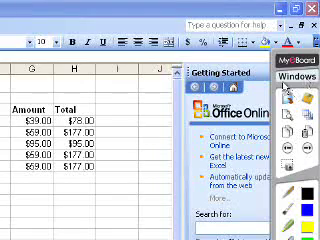
click(282, 12)
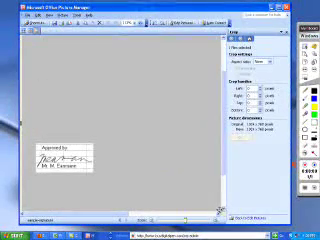
scroll(224, 168, down, 3)
scroll(224, 128, up, 5)
Crop the sample-signature image tightly around the signature and name.
mouse_move(224, 128)
mouse_down()
mouse_move(27, 160)
mouse_move(35, 195)
mouse_up()
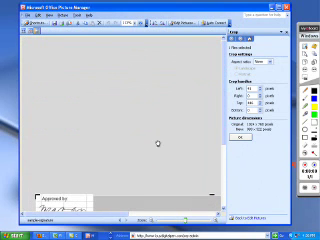
scroll(224, 150, down, 5)
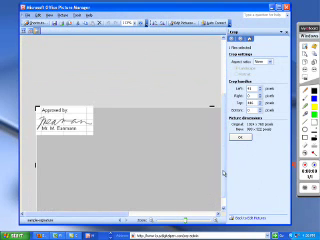
scroll(226, 184, down, 2)
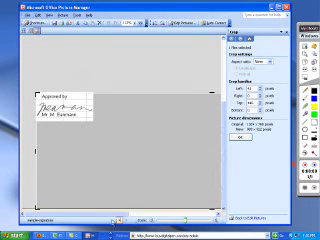
scroll(218, 208, right, 3)
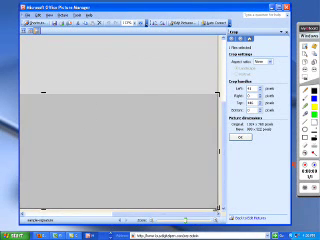
drag(220, 208, 64, 173)
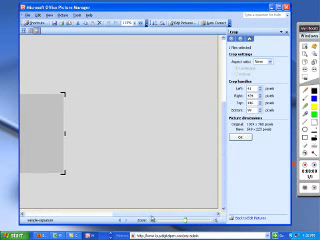
click(83, 213)
drag(83, 213, 95, 216)
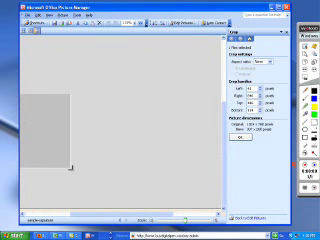
drag(146, 172, 32, 162)
click(55, 213)
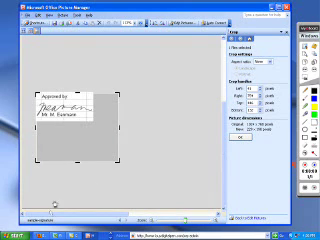
drag(121, 165, 92, 125)
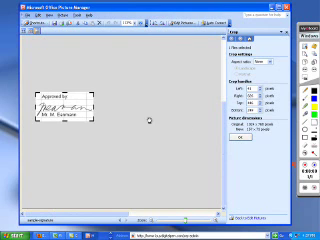
click(240, 137)
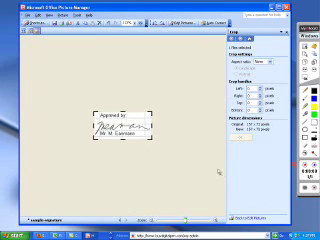
Save the signature image and close Picture Manager.
click(26, 16)
click(38, 22)
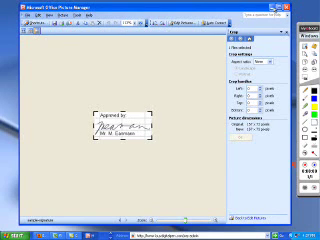
click(285, 5)
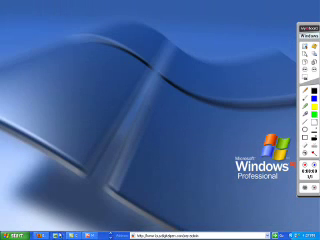
Insert the sample-signature picture from file into the invoice workbook.
click(62, 235)
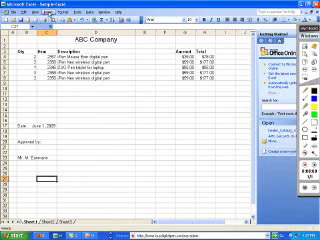
click(47, 10)
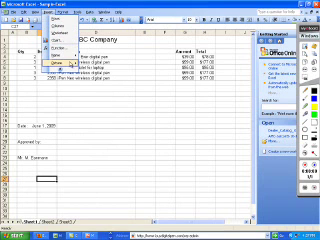
mouse_move(62, 66)
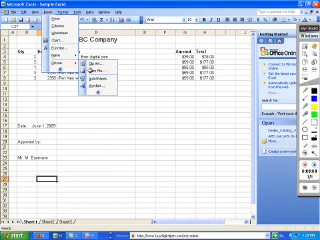
click(96, 71)
click(177, 80)
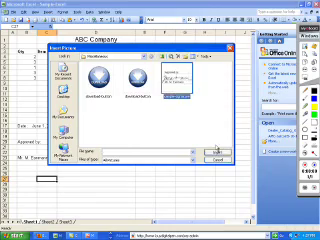
click(217, 152)
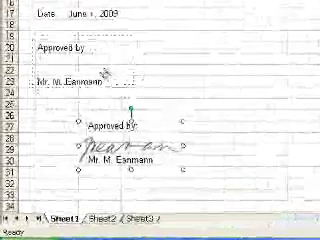
drag(110, 133, 105, 73)
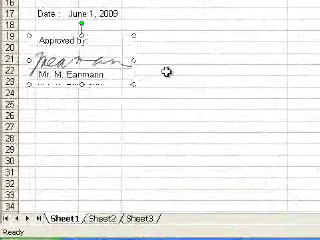
key(Down)
key(Down)
key(Down)
key(Down)
key(Down)
key(Down)
key(Down)
key(Down)
key(Down)
key(Down)
key(Up)
key(Up)
key(Up)
key(Up)
key(Up)
key(Right)
key(Right)
key(Right)
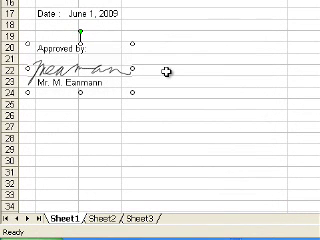
click(203, 70)
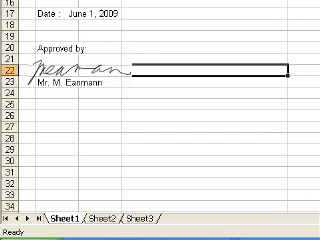
scroll(244, 72, down, 1)
click(240, 78)
click(110, 111)
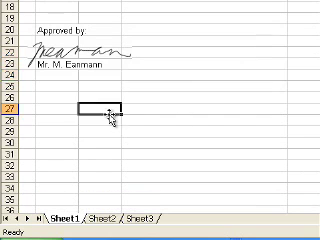
click(110, 61)
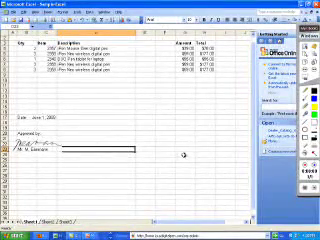
Deselect the signature and save the invoice workbook from the File menu.
click(175, 169)
click(8, 12)
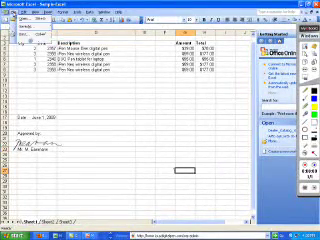
click(22, 34)
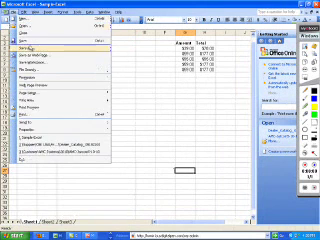
click(172, 128)
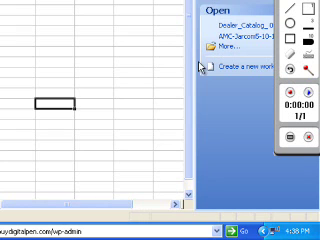
mouse_move(191, 65)
mouse_down()
mouse_move(191, 55)
mouse_move(190, 74)
mouse_move(190, 50)
mouse_move(190, 66)
mouse_up()
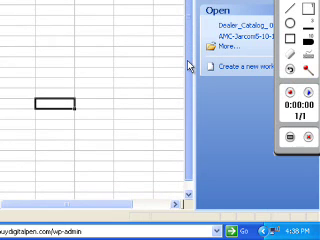